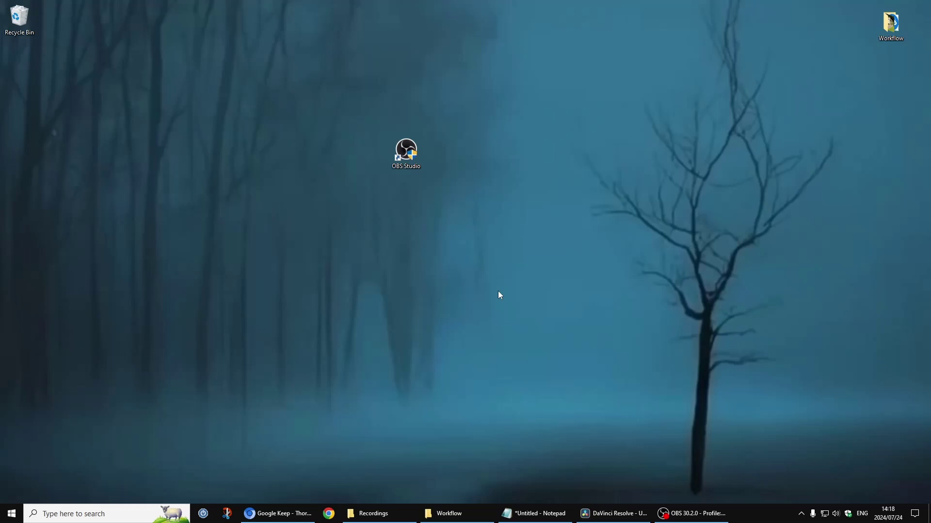
Copy the line of launch flags from Notepad, then minimize Notepad
{"action": "left_click", "coordinate": [539, 514]}
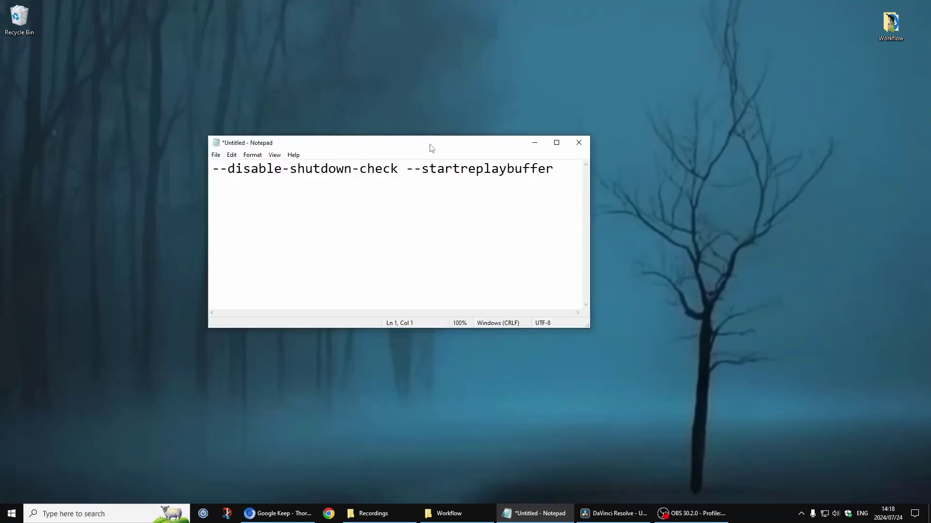
{"action": "left_click_drag", "start_coordinate": [433, 146], "coordinate": [492, 197]}
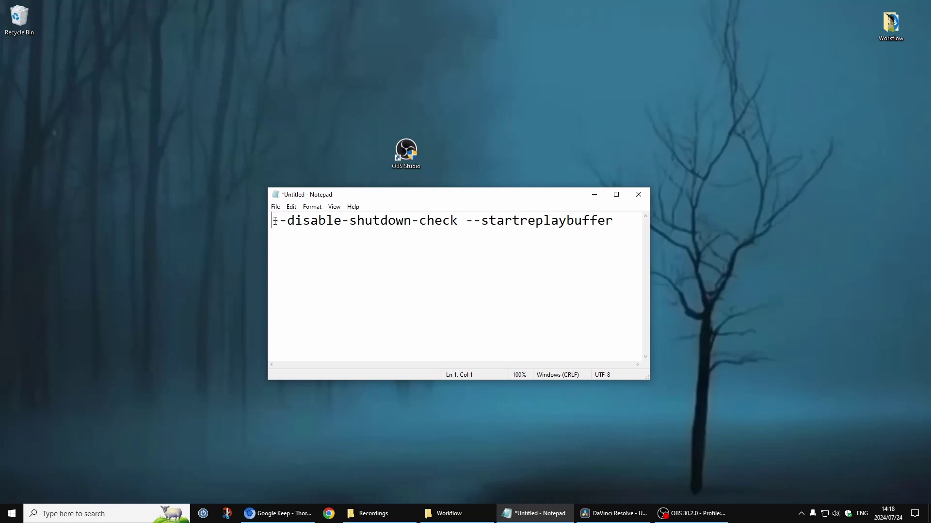
{"action": "key", "text": "ctrl+a"}
{"action": "right_click", "coordinate": [541, 218]}
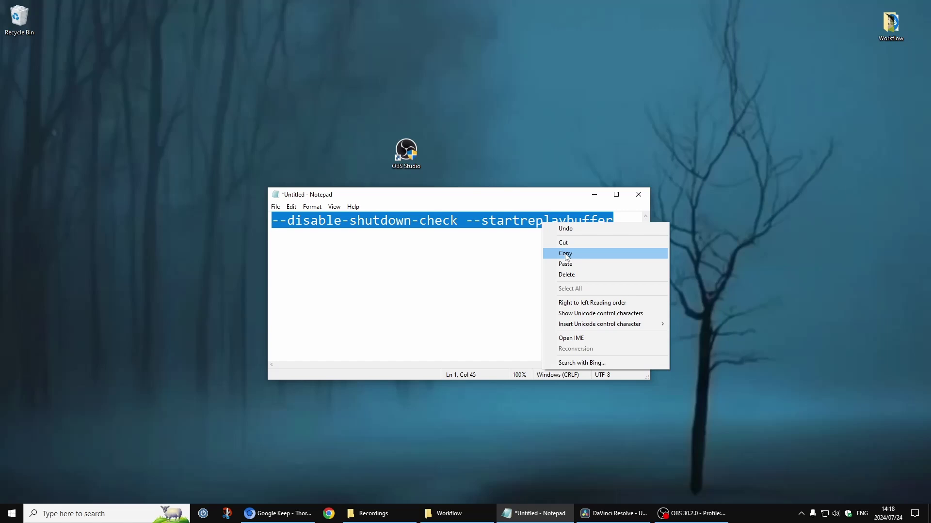
{"action": "left_click", "coordinate": [565, 253]}
{"action": "left_click", "coordinate": [594, 194]}
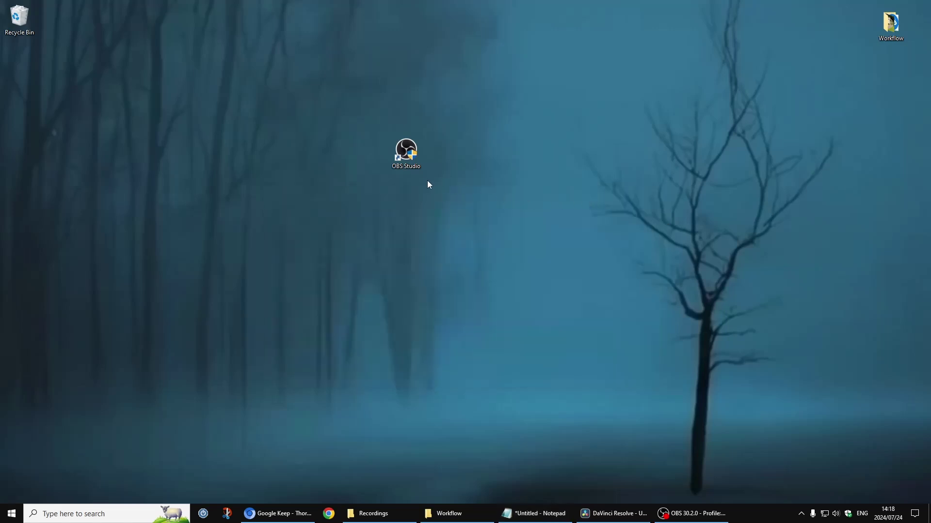
Open the Properties of the OBS Studio desktop shortcut
{"action": "right_click", "coordinate": [406, 156]}
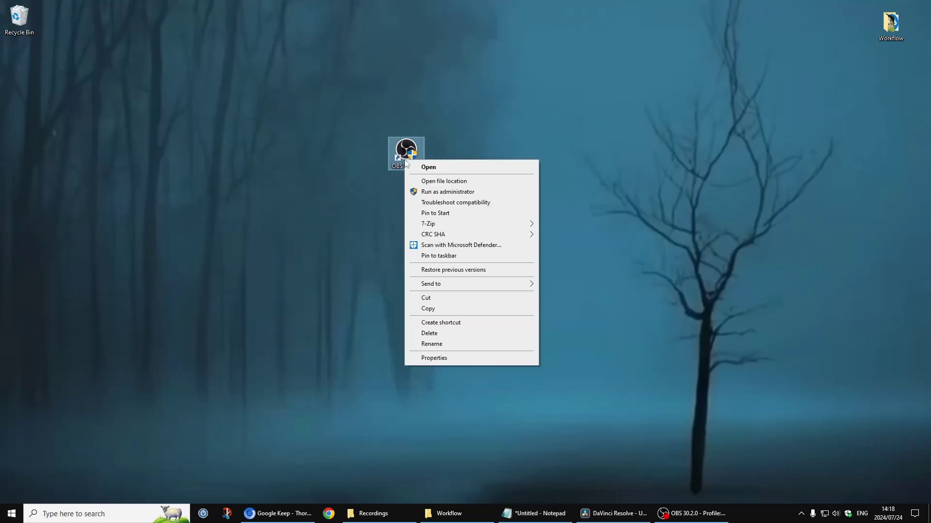
{"action": "left_click", "coordinate": [434, 358]}
{"action": "left_click_drag", "start_coordinate": [499, 174], "coordinate": [335, 170]}
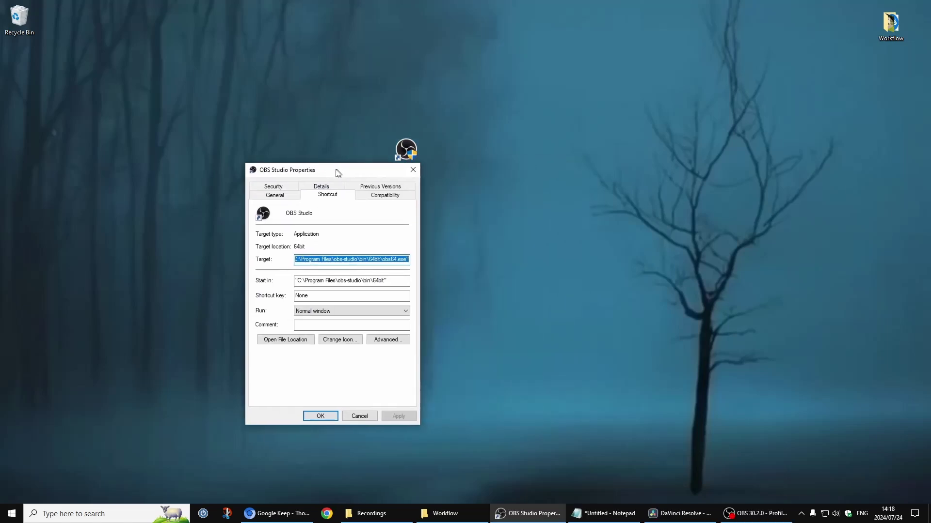
Append --disable-shutdown-check --startreplaybuffer to the end of the Target path
{"action": "left_click", "coordinate": [307, 259]}
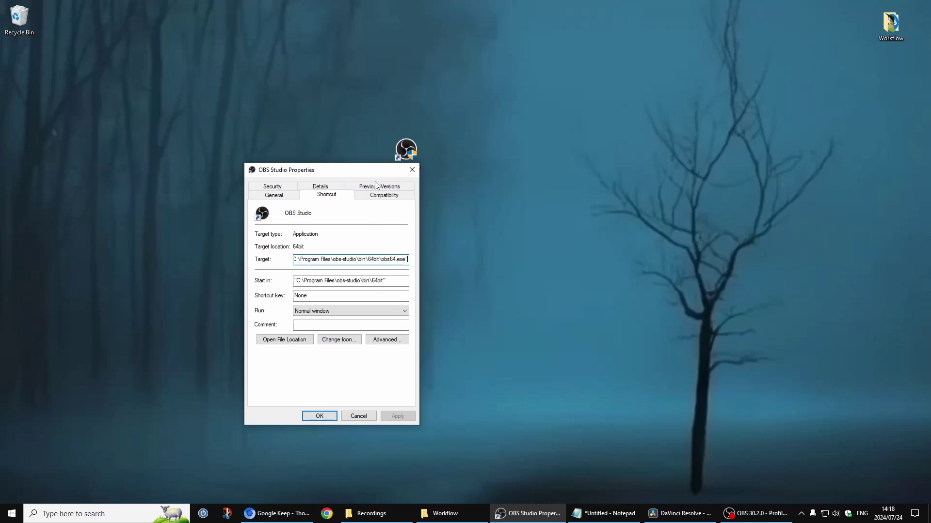
{"action": "key", "text": "End"}
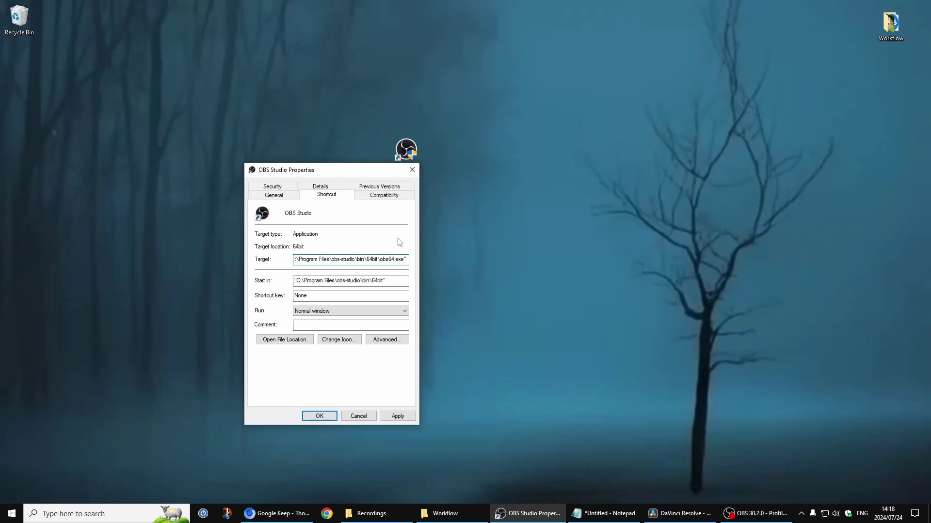
{"action": "key", "text": "ctrl+v"}
{"action": "left_click_drag", "start_coordinate": [309, 260], "coordinate": [311, 259]}
{"action": "left_click", "coordinate": [309, 260]}
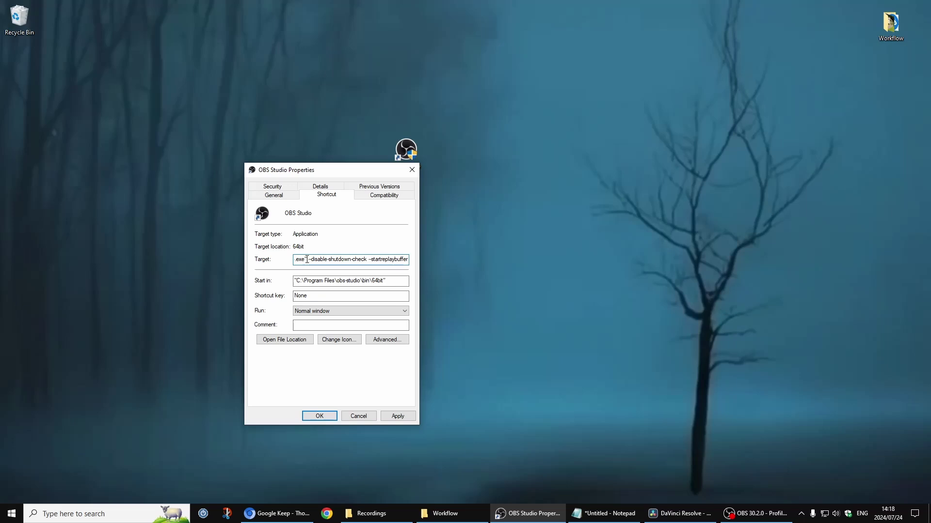
{"action": "left_click", "coordinate": [369, 260]}
Apply the new Target with administrator permission and close the Properties
{"action": "left_click", "coordinate": [398, 415]}
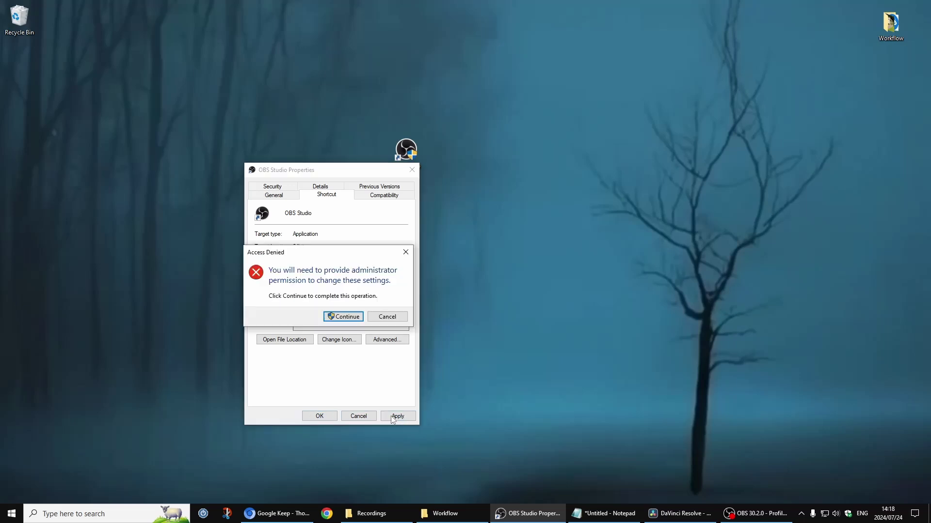
{"action": "left_click", "coordinate": [344, 316]}
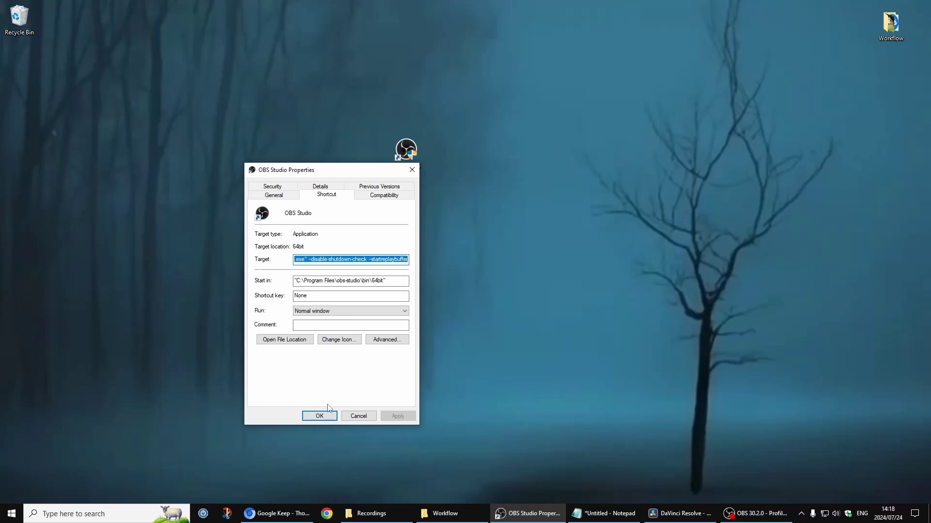
{"action": "left_click", "coordinate": [319, 416]}
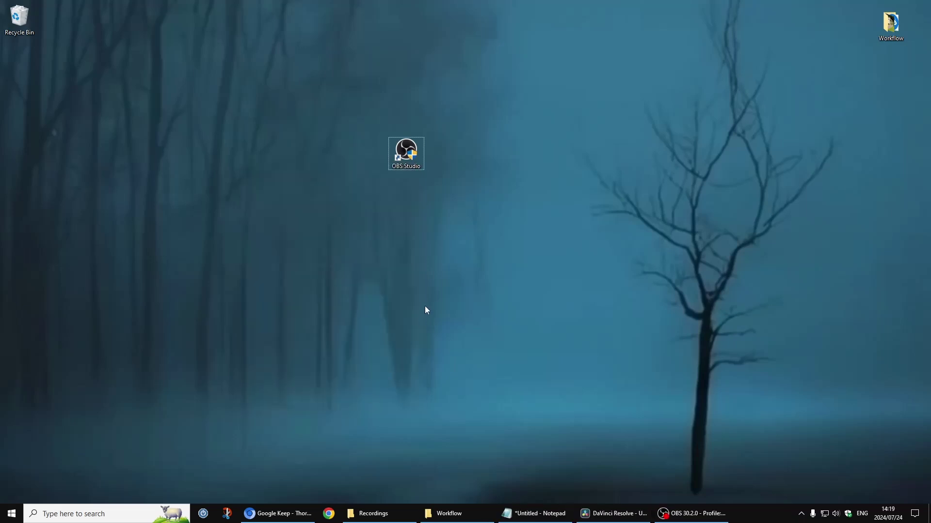